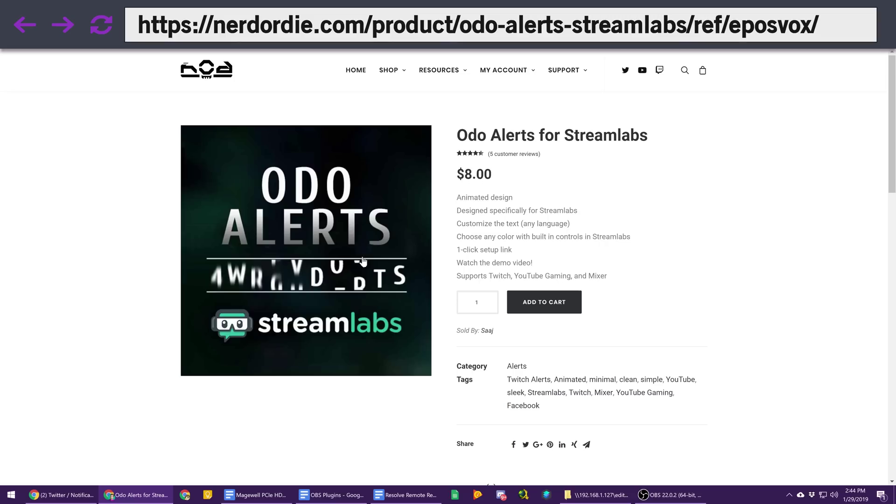
Browse the Interface gallery images: Stream Starting Soon, New Tip and Follower alerts.
scroll(398, 277, "down", 5)
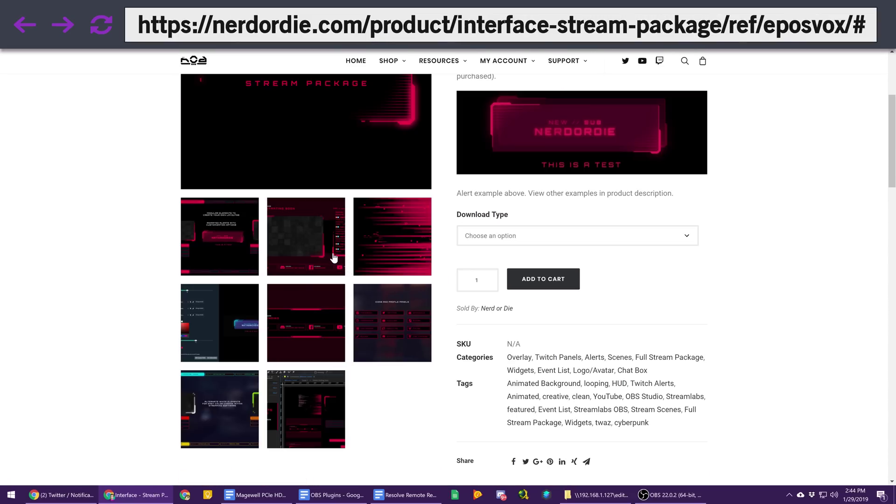
left_click(334, 256)
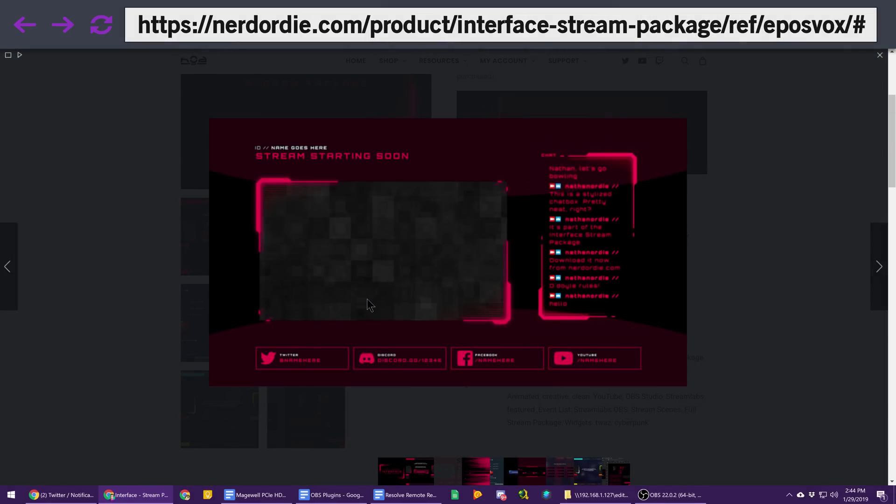
key("Right")
key("Left")
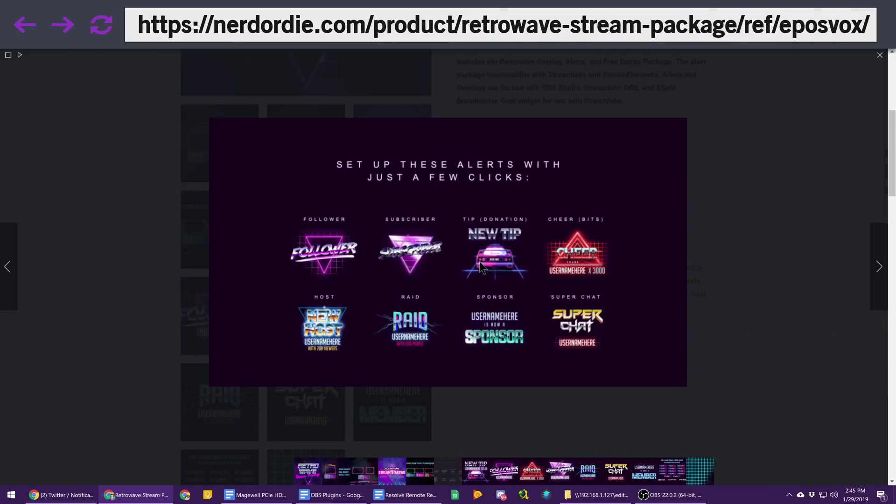
key("Right")
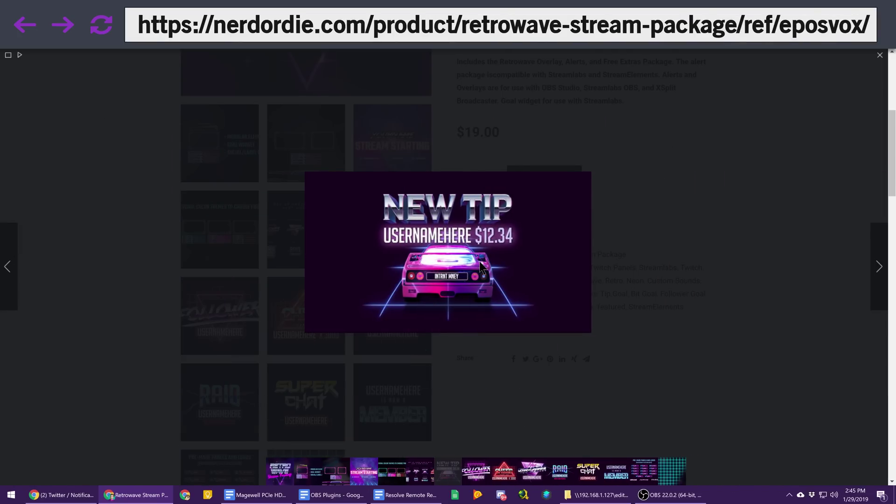
key("Right")
Set the Retrowave Stream Package download type to Alerts.
scroll(472, 320, "down", 10)
scroll(472, 320, "down", 8)
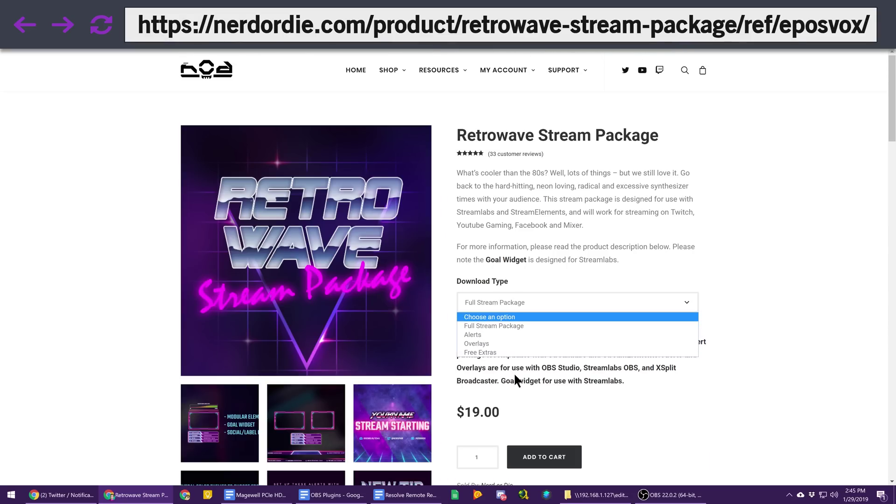
left_click(493, 334)
left_click(512, 300)
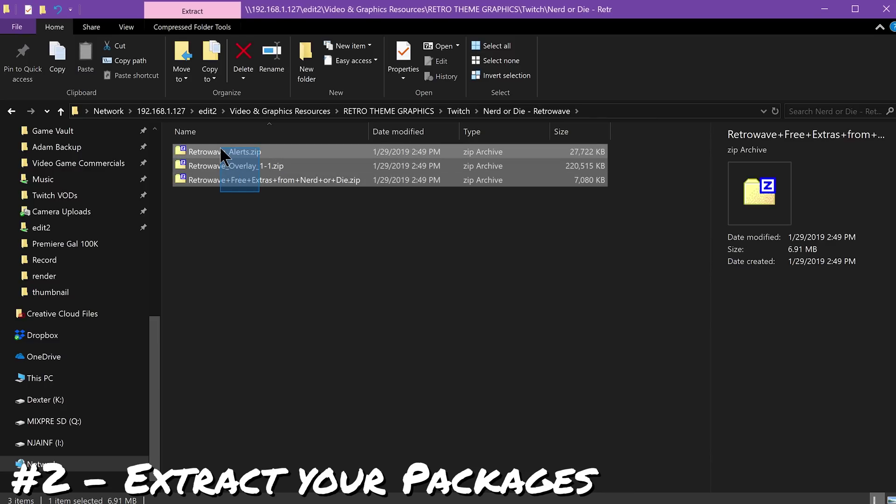
Extract the three selected Retrowave zips here with 7-Zip, past the security warning.
double_click(220, 148)
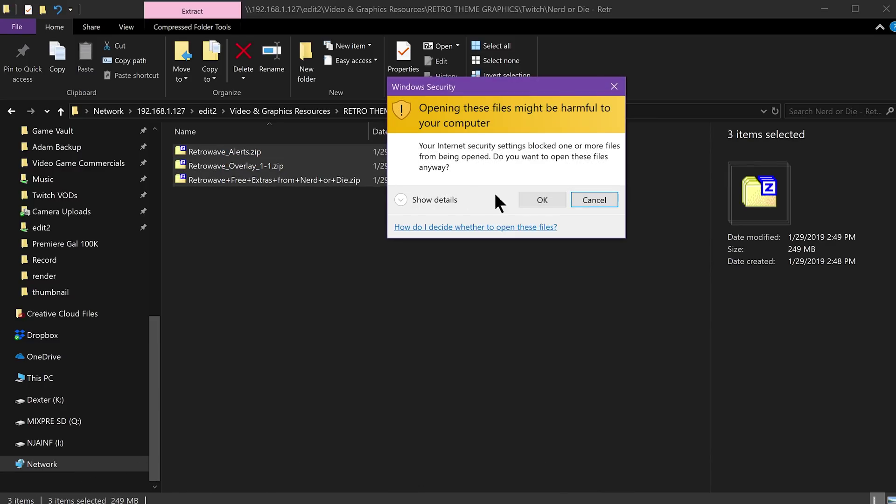
left_click(542, 200)
right_click(221, 149)
mouse_move(383, 202)
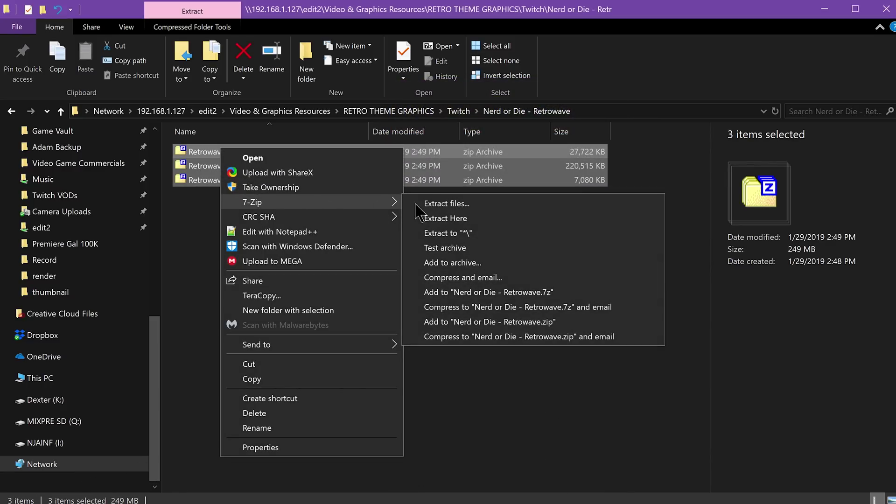
left_click(455, 218)
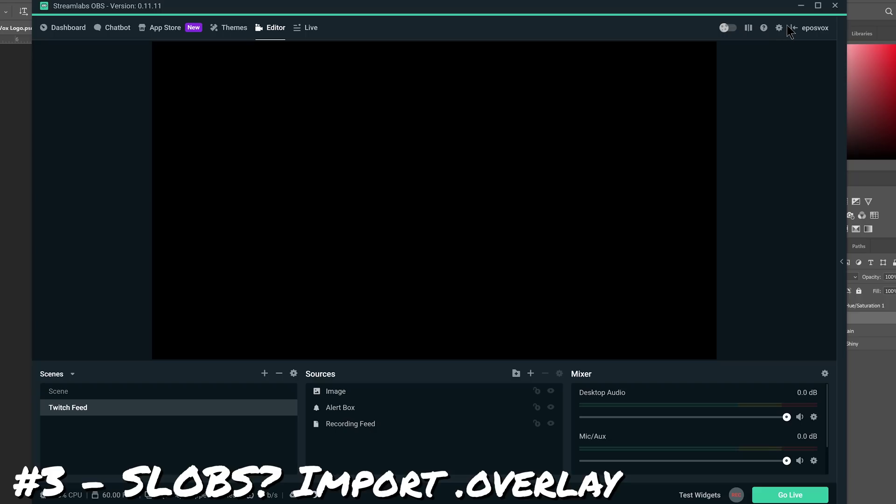
Import the Retrowave StreamlabsOBS preset .overlay file from Scene Collections settings.
left_click(778, 28)
left_click(289, 186)
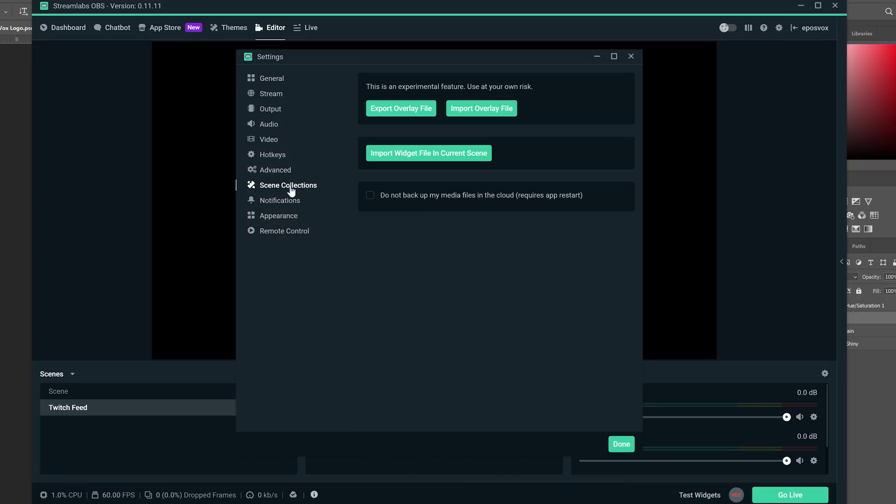
left_click(491, 116)
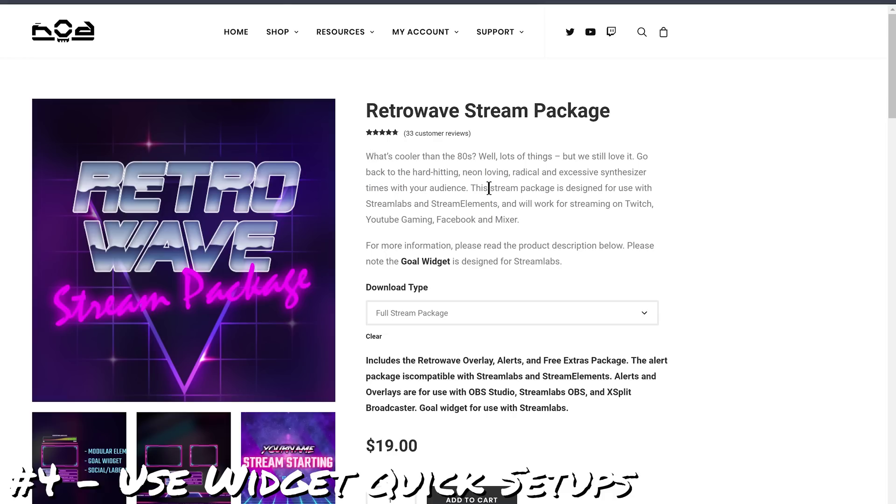
left_click_drag(378, 203, 443, 203)
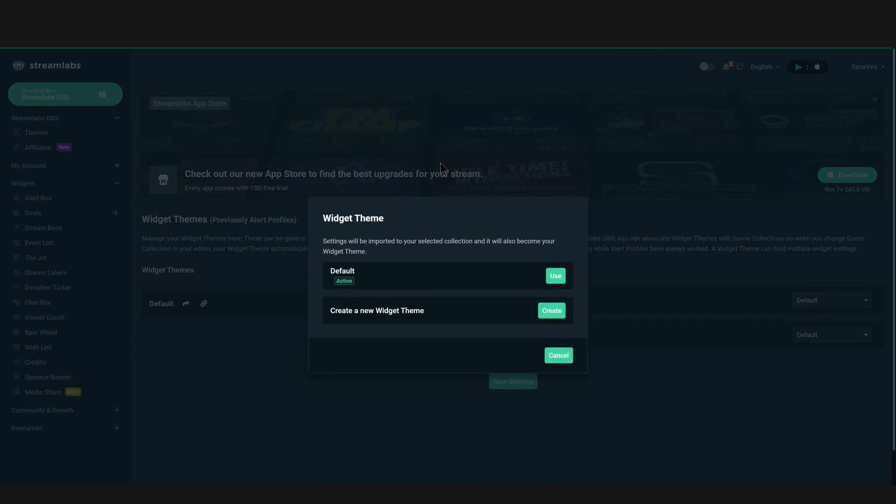
Create a new widget theme and begin the donation goal title 'I want a Ninte'.
left_click(544, 310)
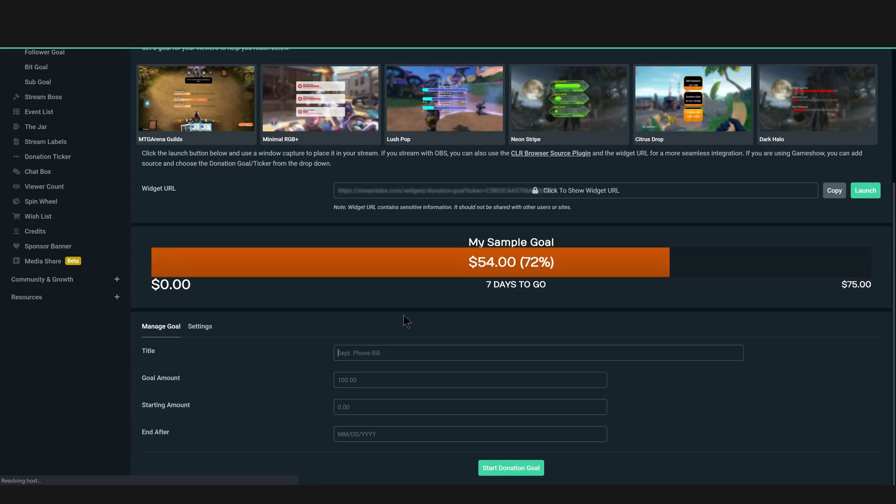
type("I want a N")
type("inte")
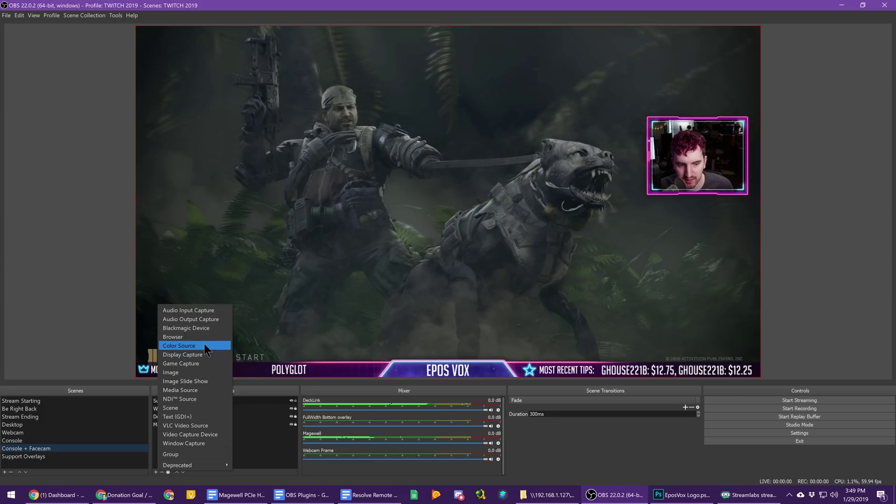
Add browser source 'Donation Widget' with the pasted widget URL, width 430, height 200.
left_click(203, 343)
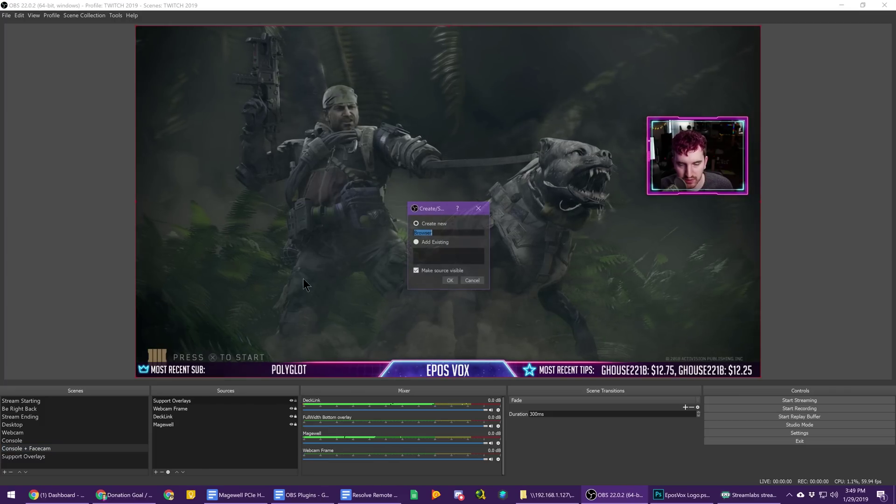
type("Donation Widget")
key("Return")
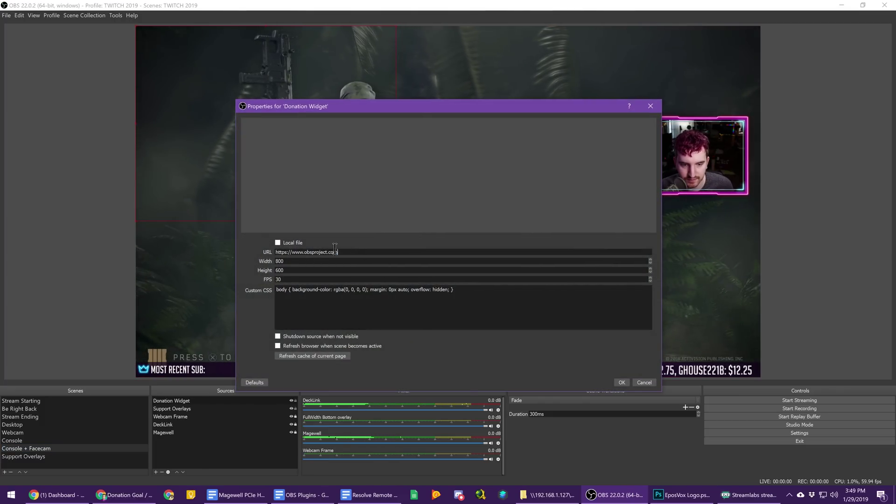
triple_click(285, 252)
key("ctrl+v")
type("430")
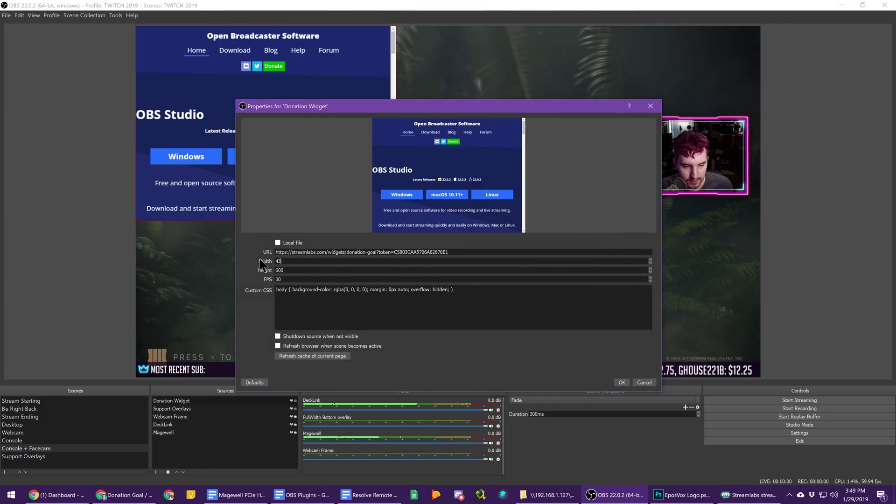
key("Tab")
type("200")
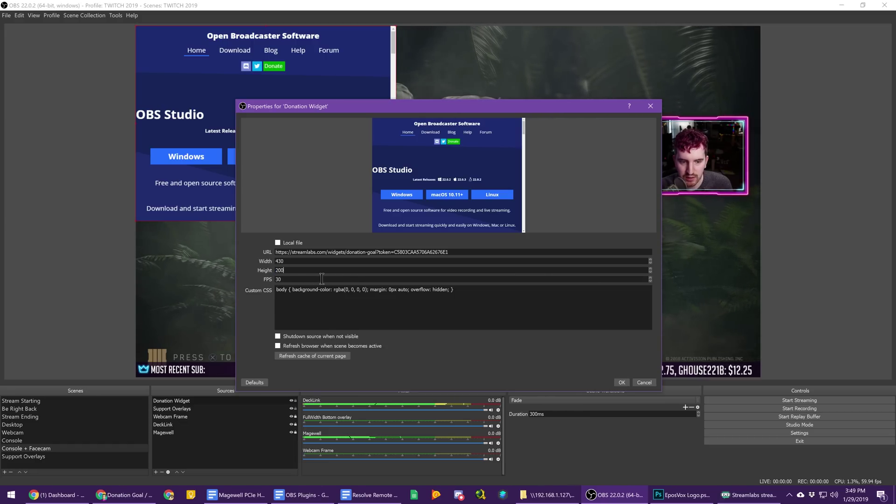
left_click(420, 315)
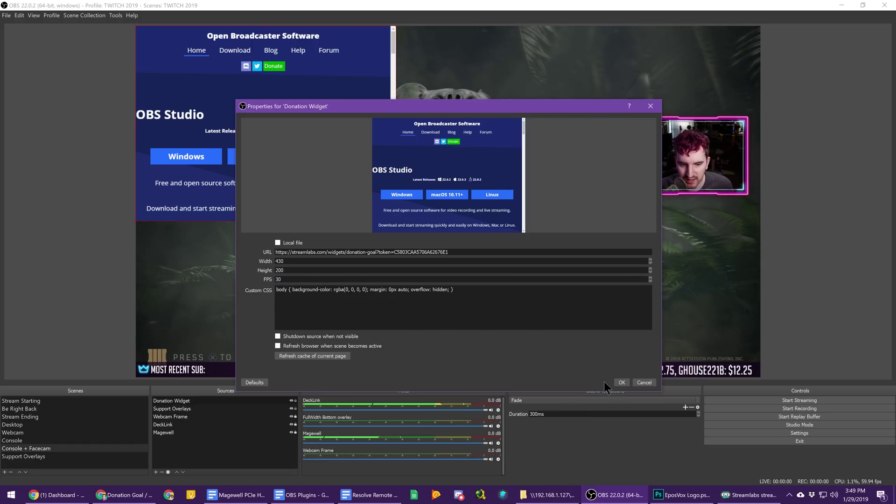
left_click(620, 382)
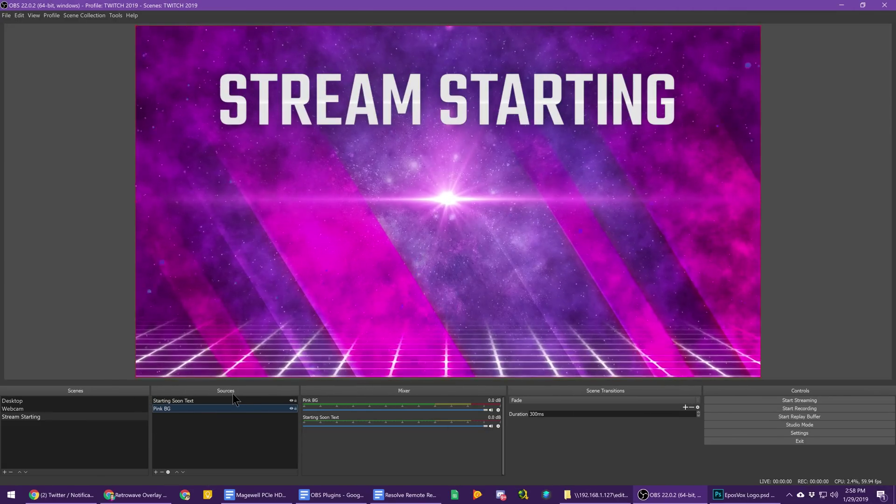
Center the Starting Soon Text to screen, then bring up the Retrowave Icons folder.
right_click(231, 400)
mouse_move(296, 314)
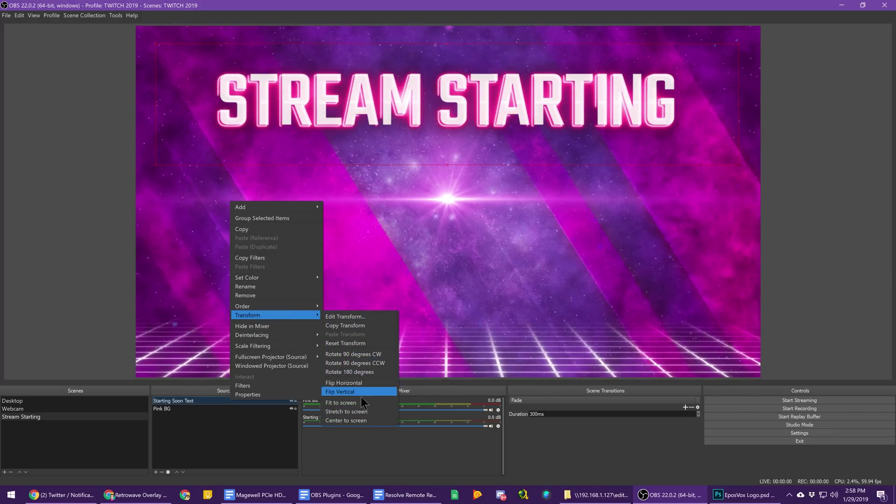
left_click(355, 420)
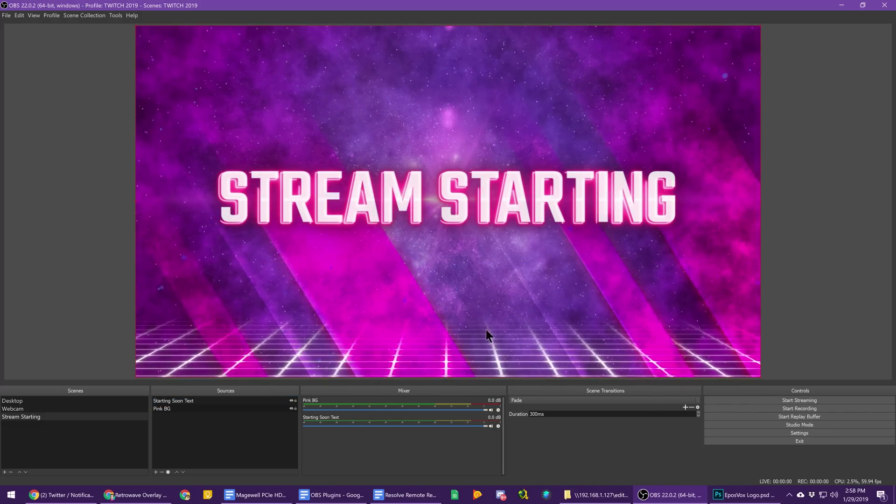
left_click(490, 345)
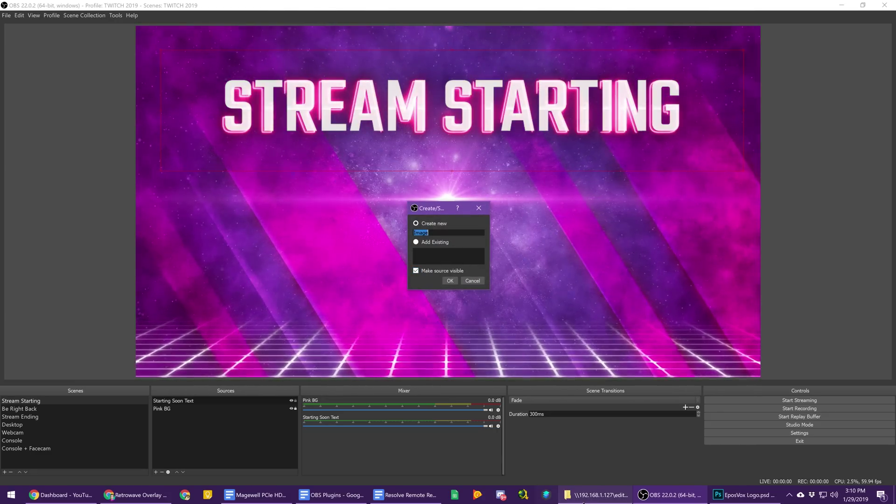
left_click(583, 498)
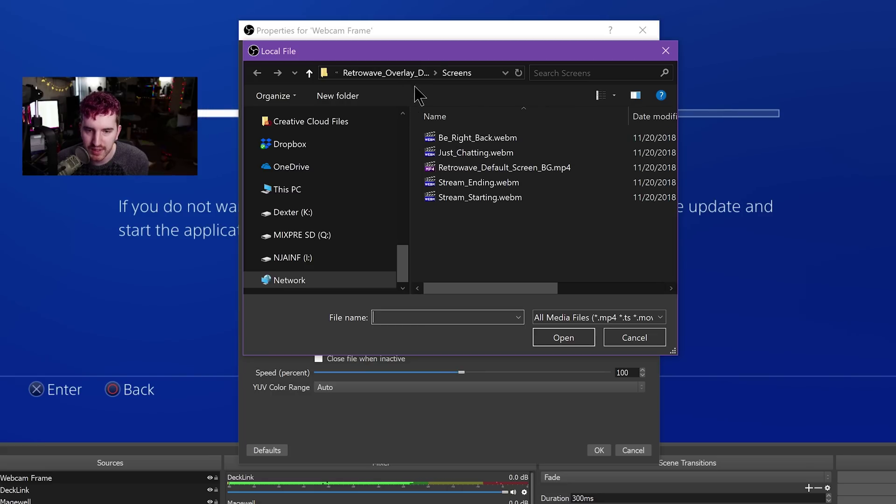
Set Webcam Frame to Webcam_4-3_Default.webm and drag it down over the webcam feed.
left_click(383, 73)
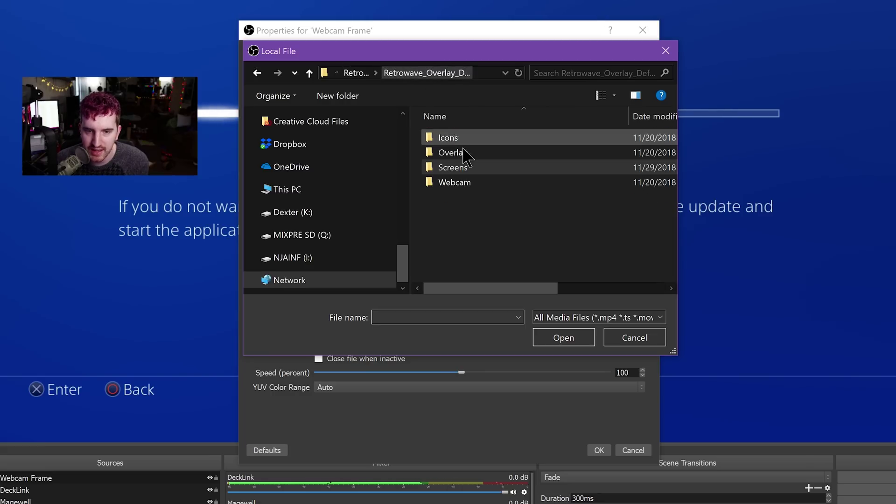
double_click(465, 182)
double_click(488, 140)
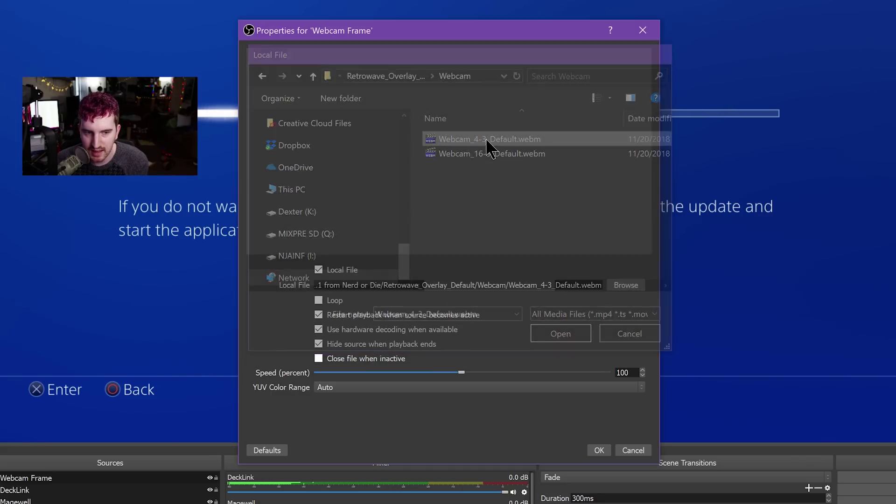
left_click(597, 448)
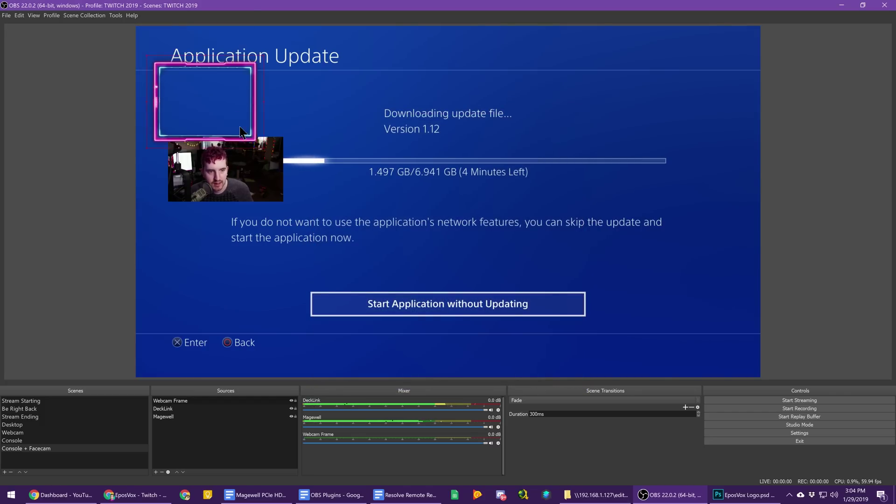
left_click_drag(250, 188, 250, 196)
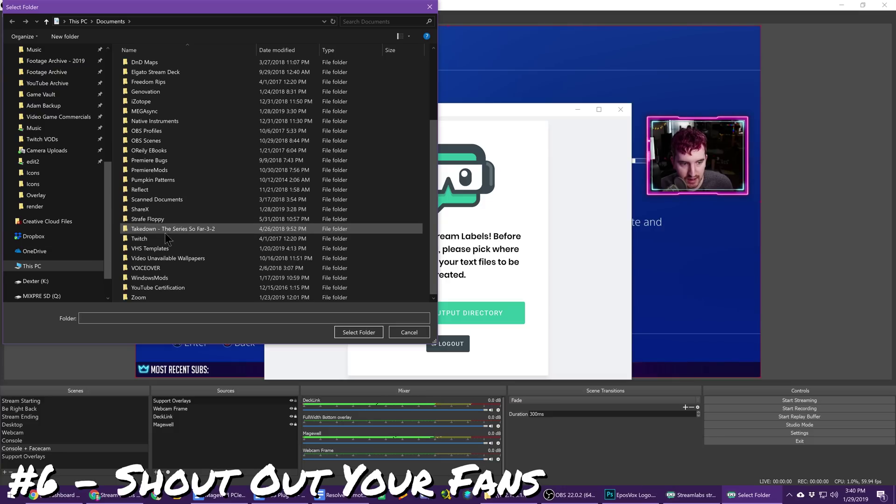
Use Documents > Twitch > Stream Labels as output folder and confirm the Recent Subs label.
double_click(135, 238)
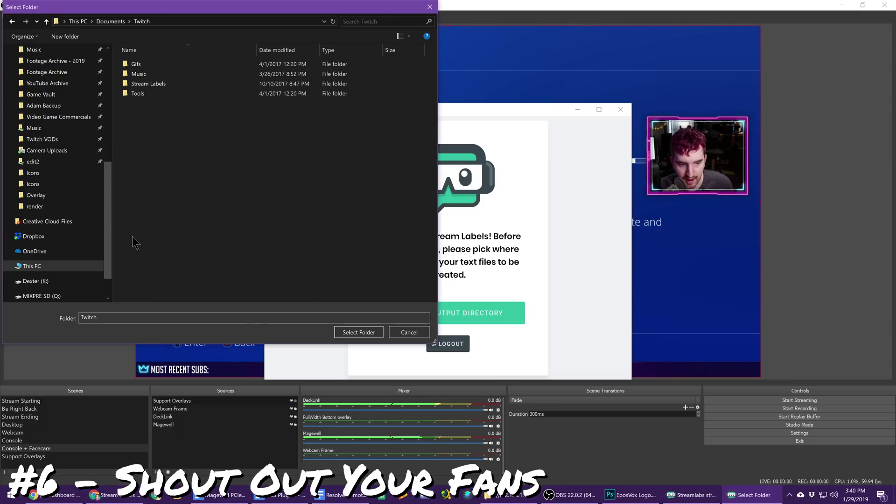
double_click(147, 84)
key("Return")
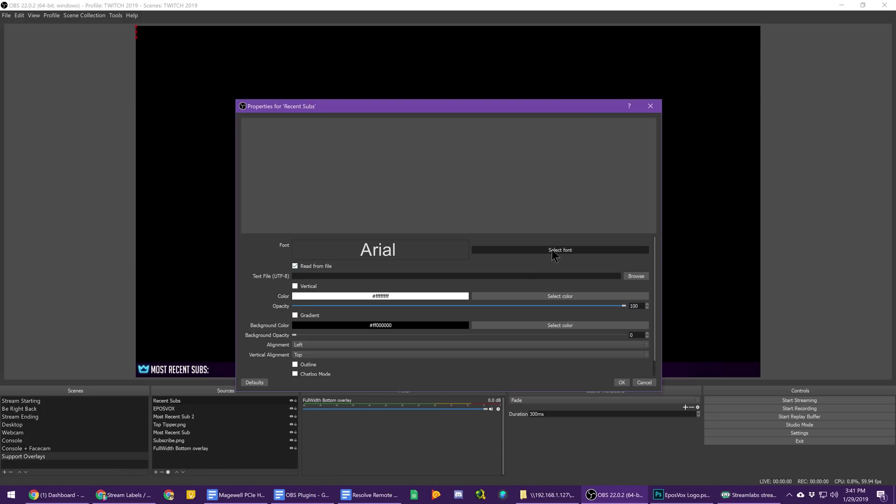
key("Return")
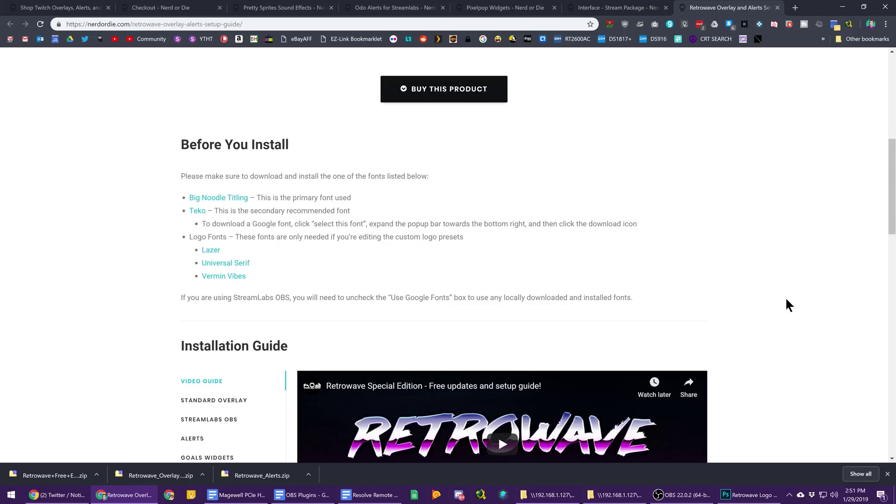
Minimise Chrome after checking the required fonts, Big Noodle Titling and Teko.
left_click(841, 6)
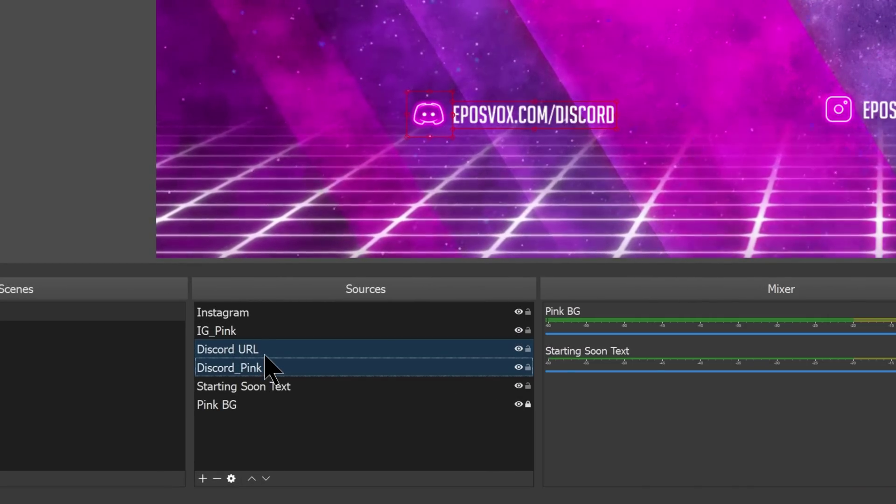
Group the two selected Discord sources, name the group 'Discord' and collapse it.
right_click(268, 366)
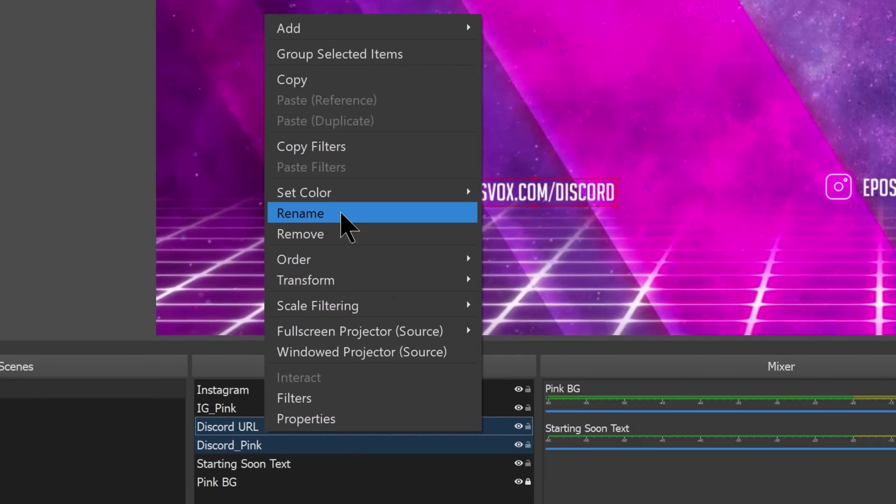
left_click(405, 55)
left_click(222, 445)
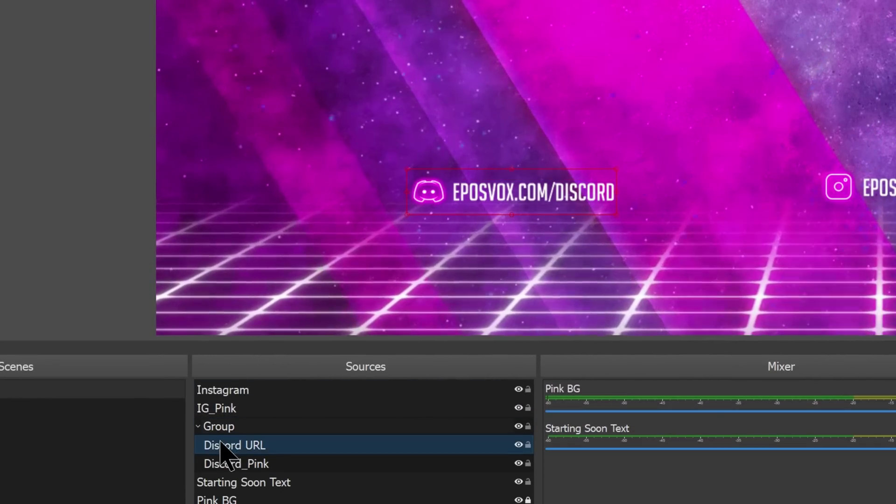
type("Di")
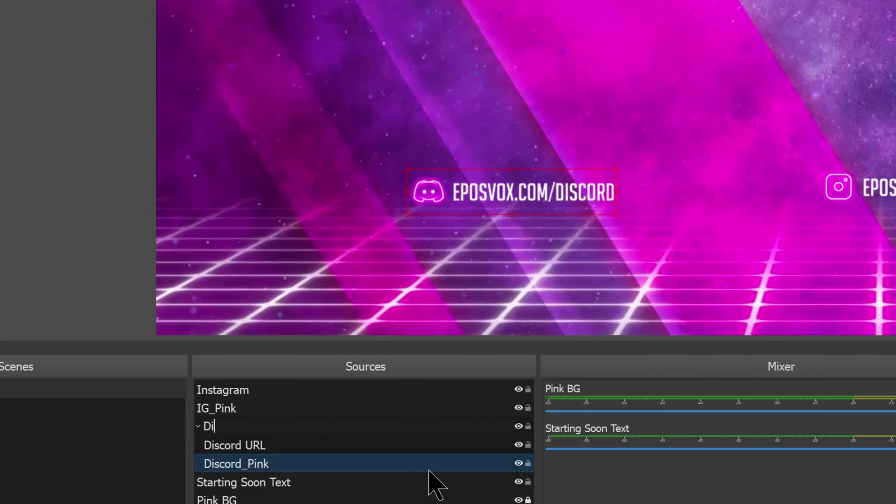
type("scord")
key("Return")
left_click(202, 427)
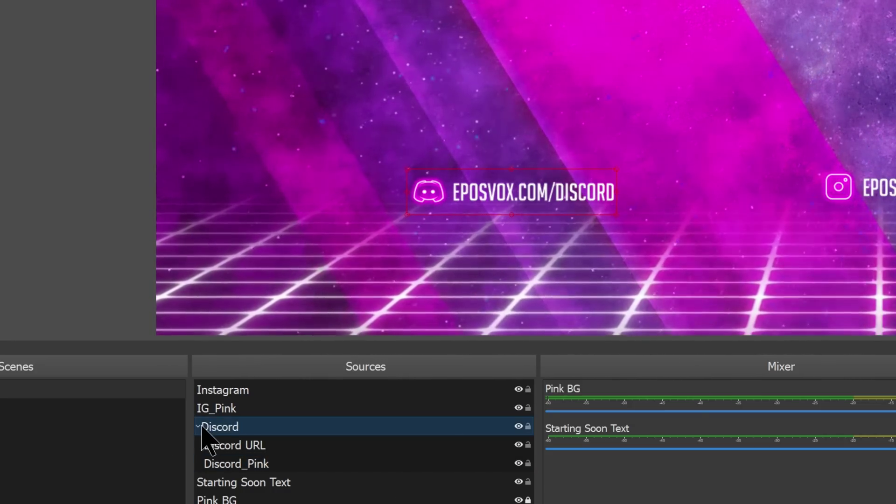
left_click(198, 427)
right_click(244, 389)
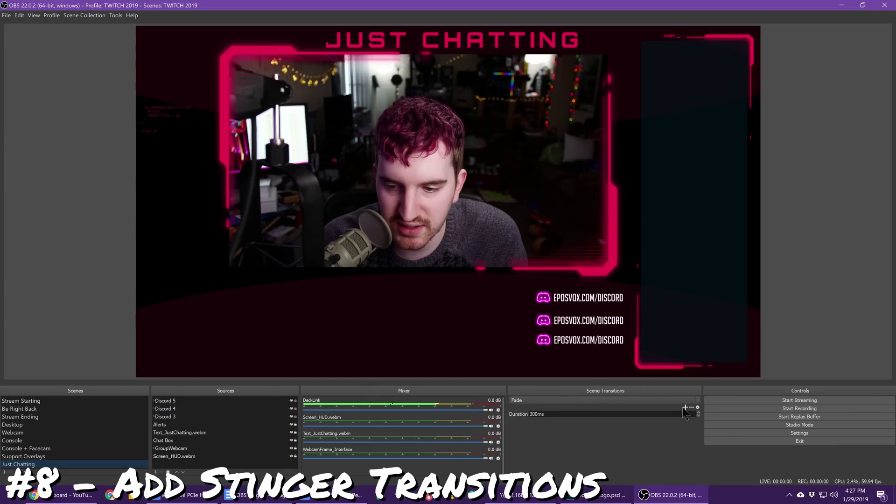
left_click(685, 407)
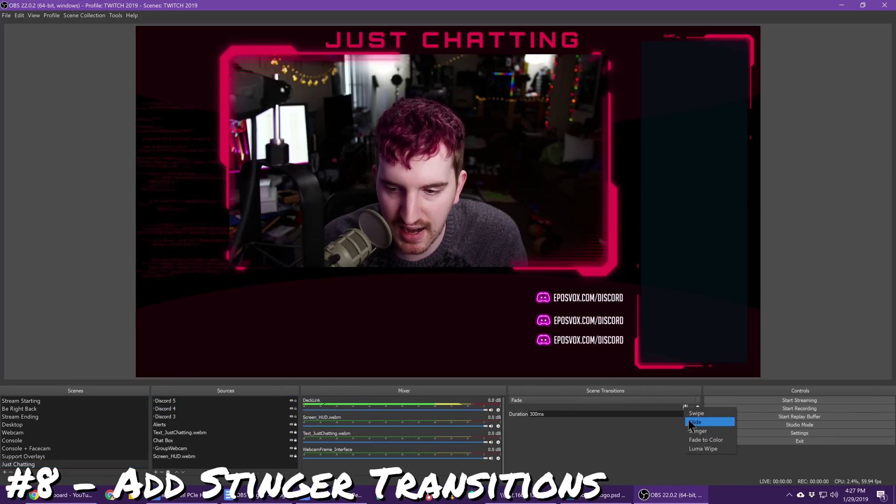
Create a new Stinger scene transition named RetroWave PINK.
left_click(687, 430)
type("RetroWave PINK")
key("Return")
Set Stinger_PINK.webm as its video, save it, and test it by switching to Support Overlays.
left_click(633, 126)
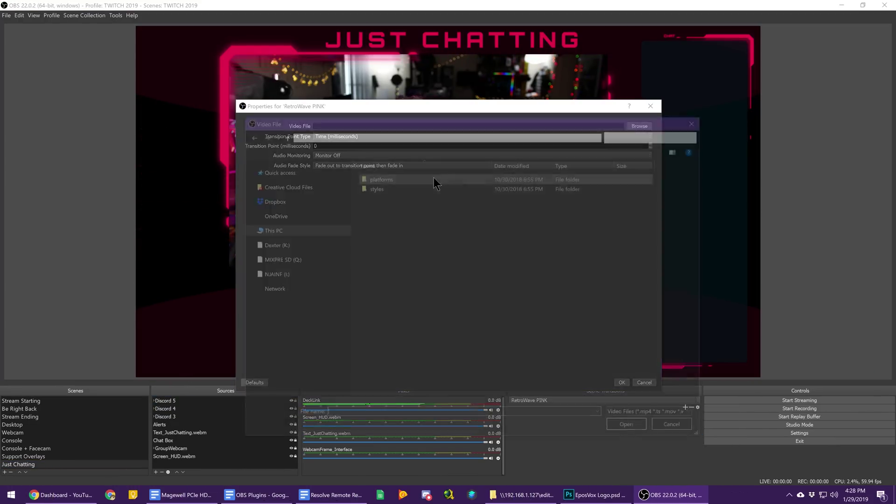
double_click(421, 184)
left_click(339, 155)
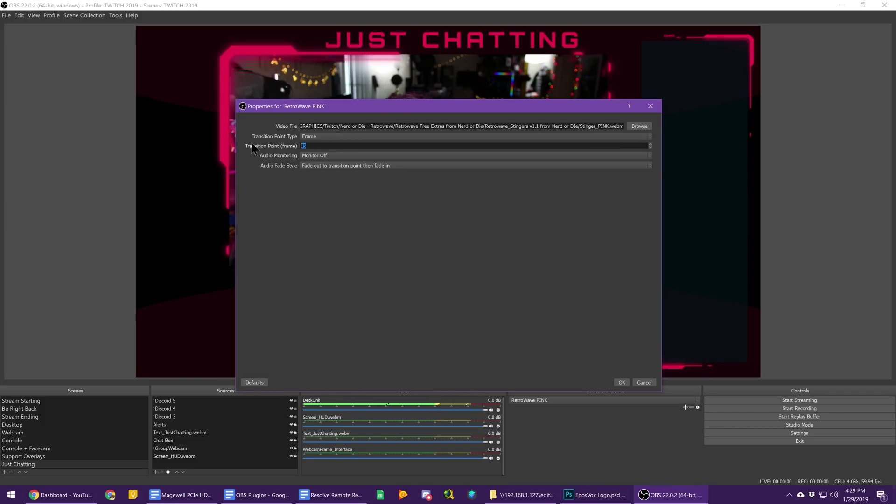
key("Return")
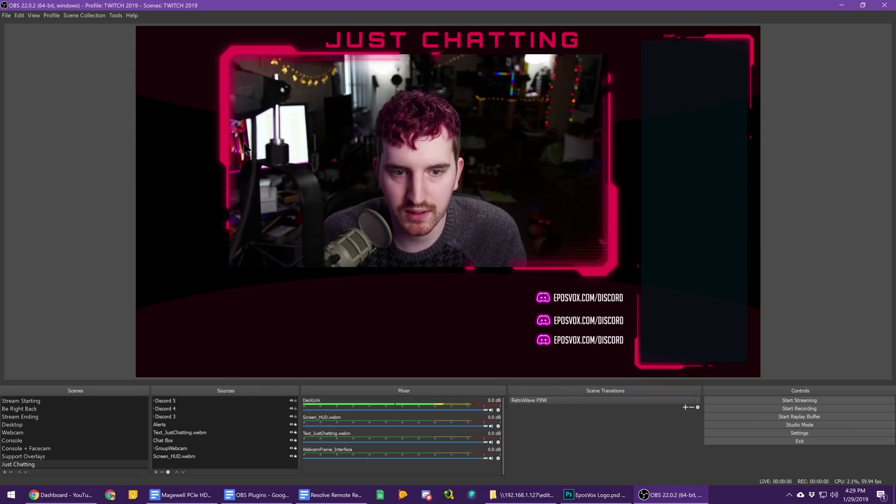
left_click(46, 457)
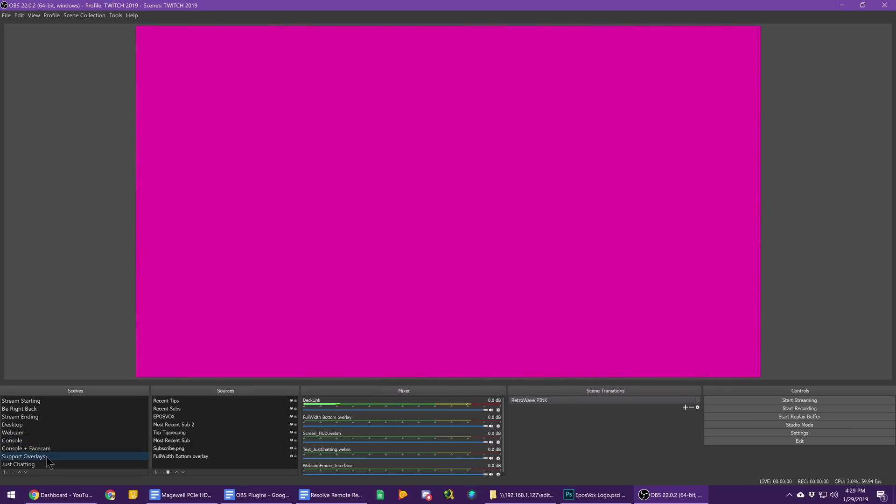